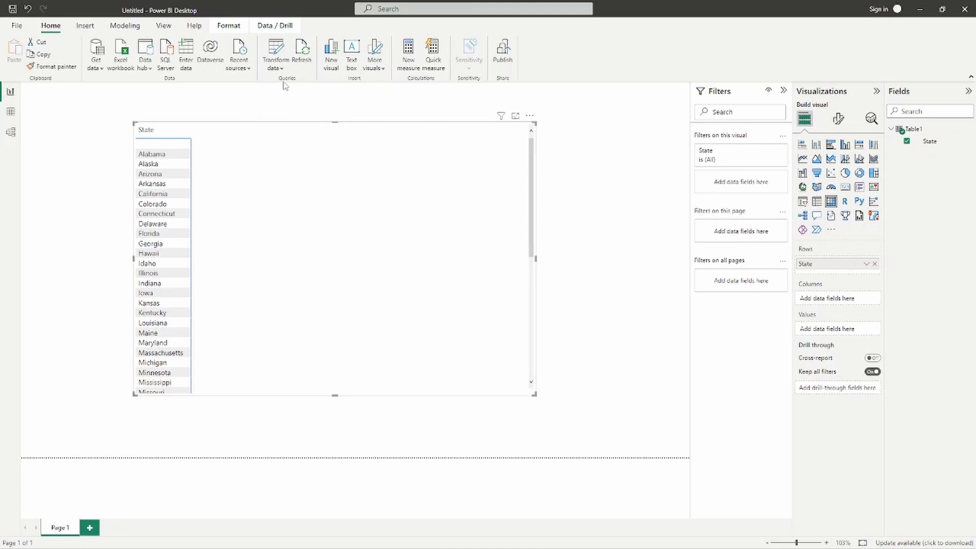
Try to refresh the report's data and dismiss the refresh dialog
left_click(305, 51)
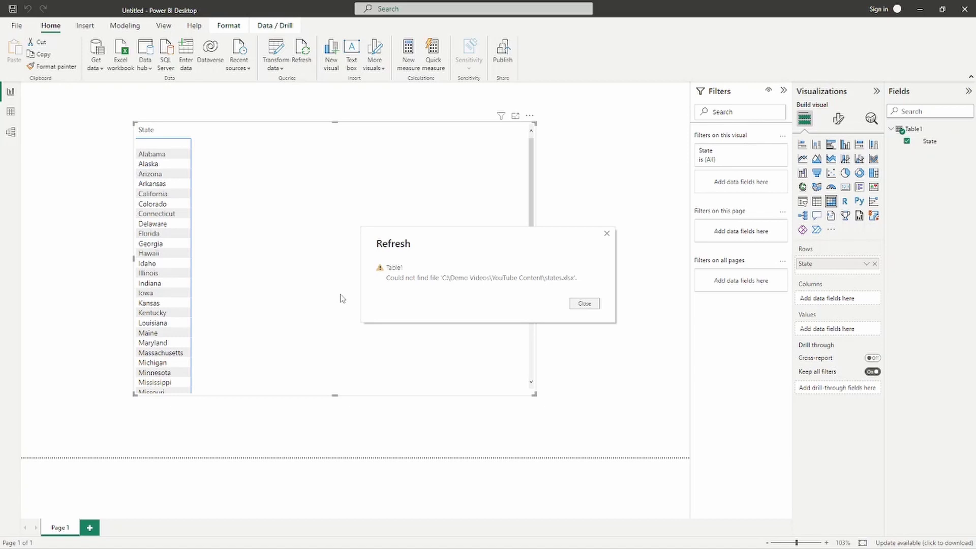
left_click(588, 305)
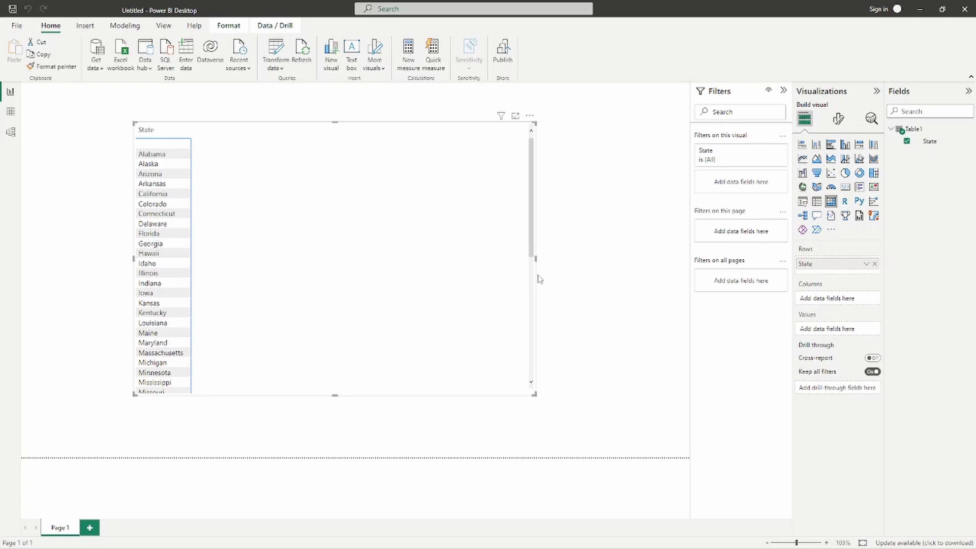
Open the data source settings for the current file
left_click(281, 67)
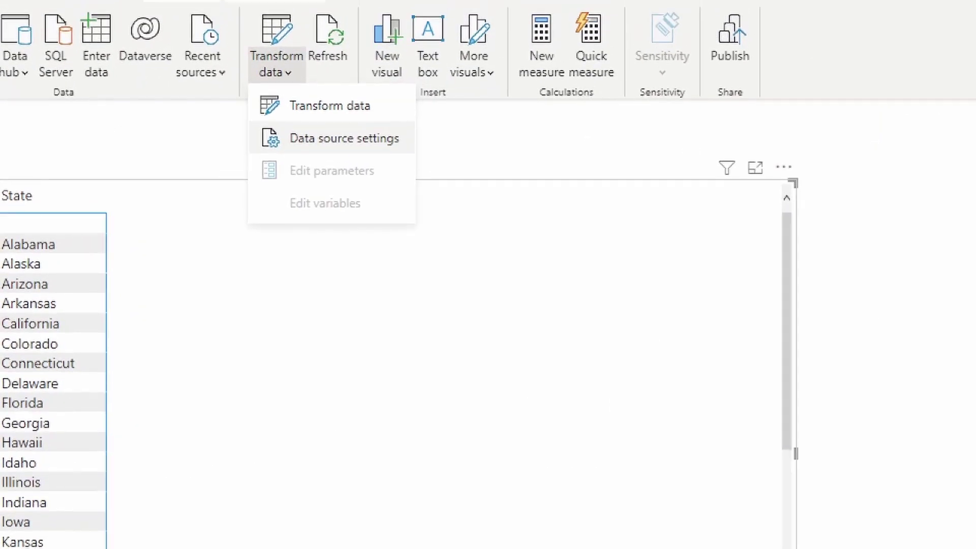
mouse_move(243, 137)
left_mouse_down()
mouse_move(309, 179)
mouse_move(541, 179)
left_mouse_up()
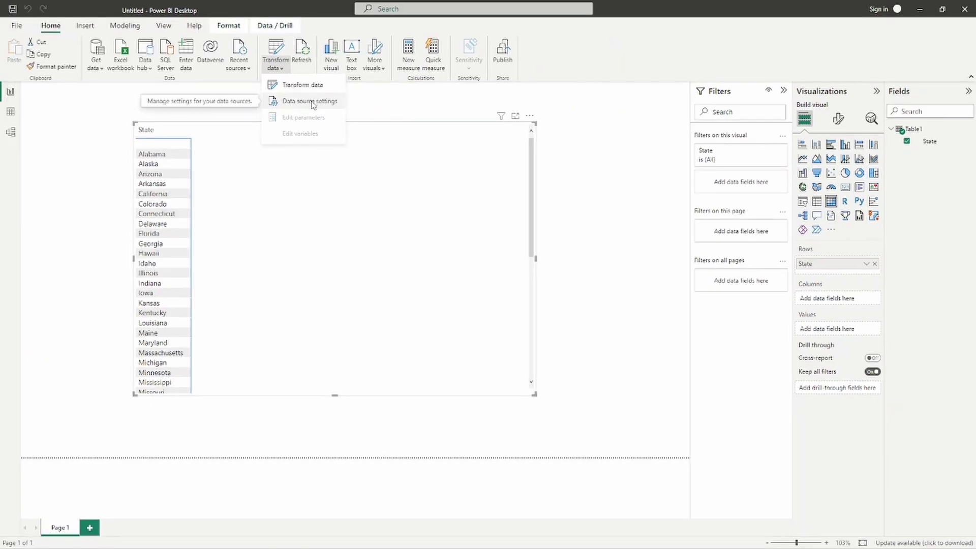
left_click(311, 102)
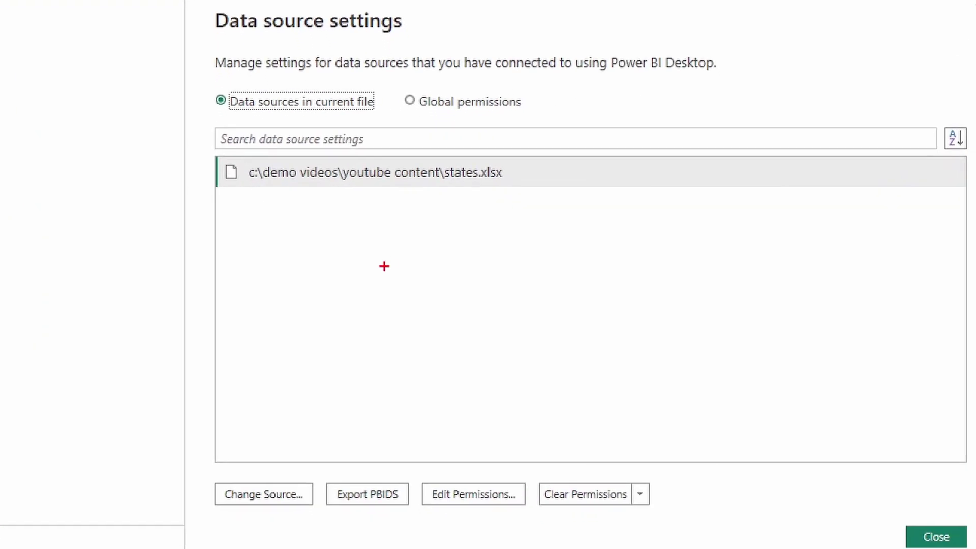
left_click_drag(265, 480, 319, 330)
mouse_move(210, 476)
left_mouse_down()
mouse_move(311, 519)
mouse_move(316, 508)
left_mouse_up()
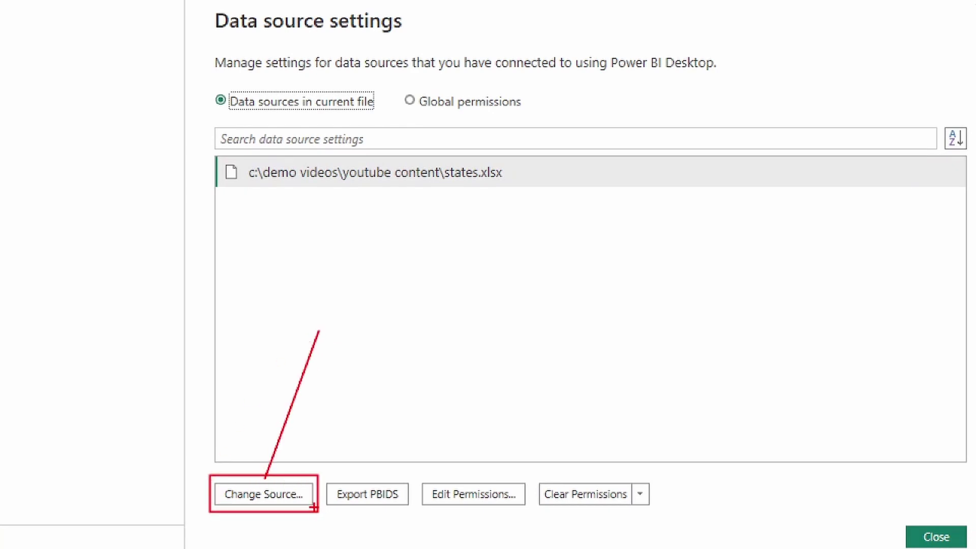
key("Escape")
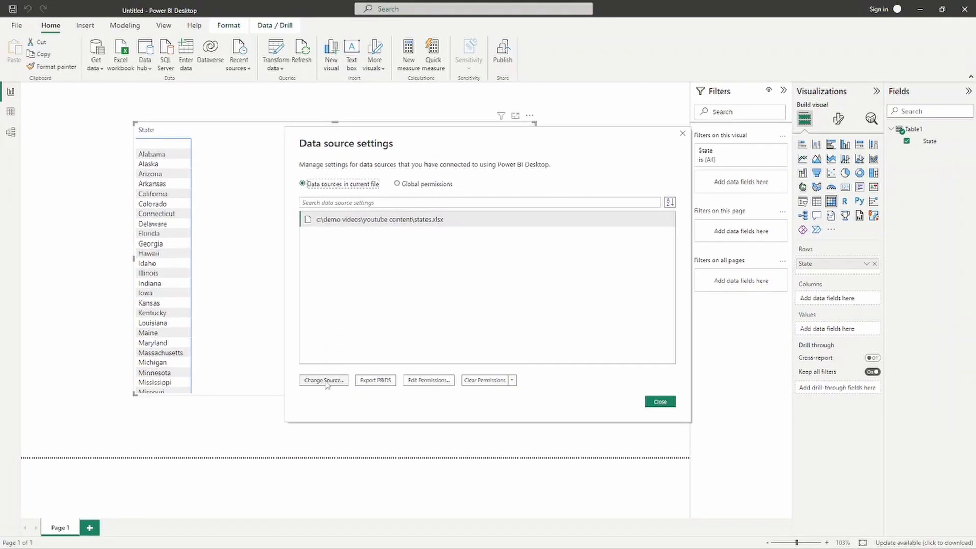
View the change-source options for states.xlsx, cancel without editing the file path, and close the data source settings
left_click(327, 382)
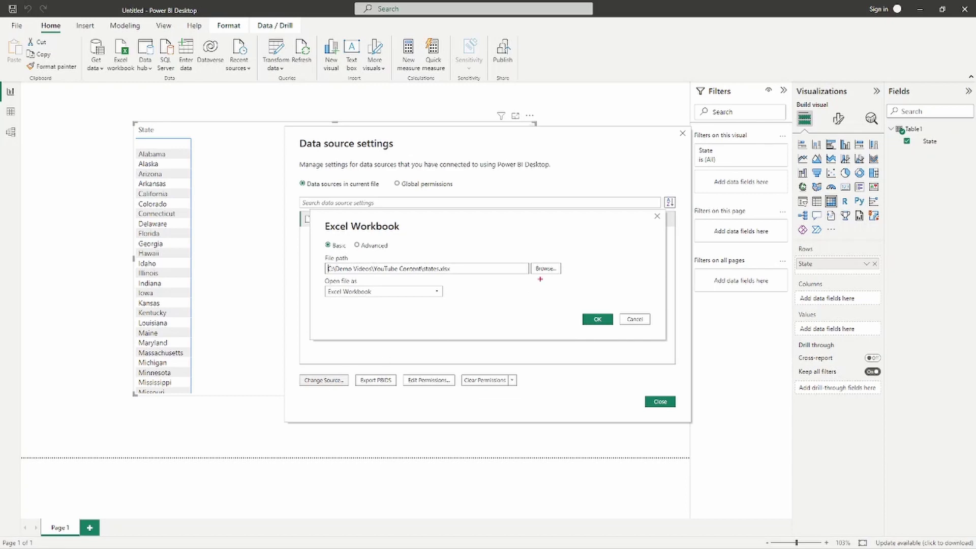
left_click_drag(540, 279, 537, 326)
left_click(633, 320)
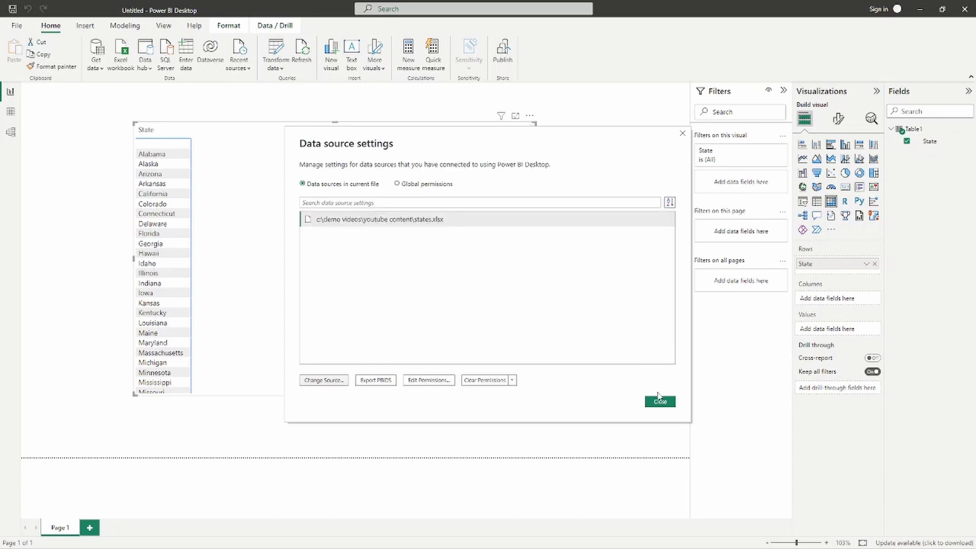
left_click(661, 402)
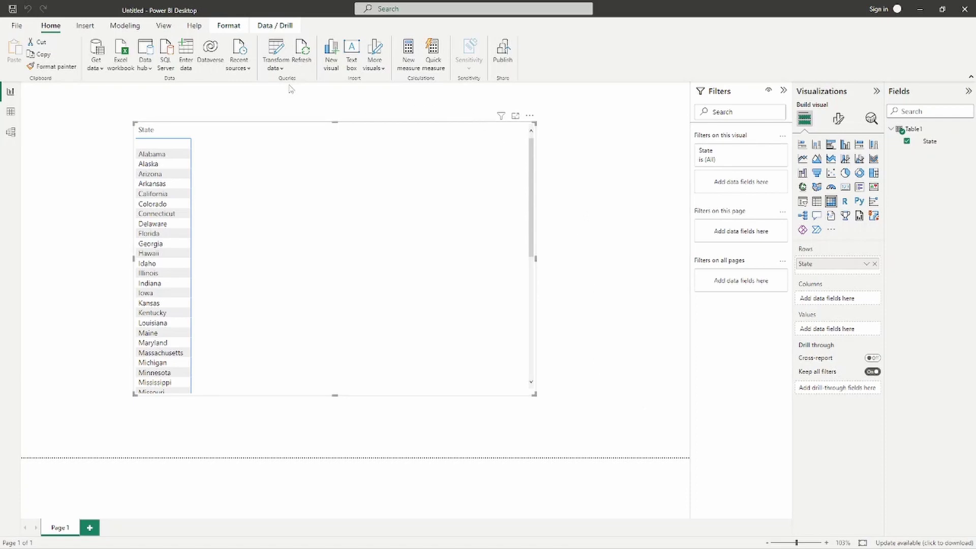
In Power Query Editor, change the Source step's formula path to C:\Demo Videos\YouTube Content\new folder\states.xlsx and preview the Changed Type step
left_click(277, 52)
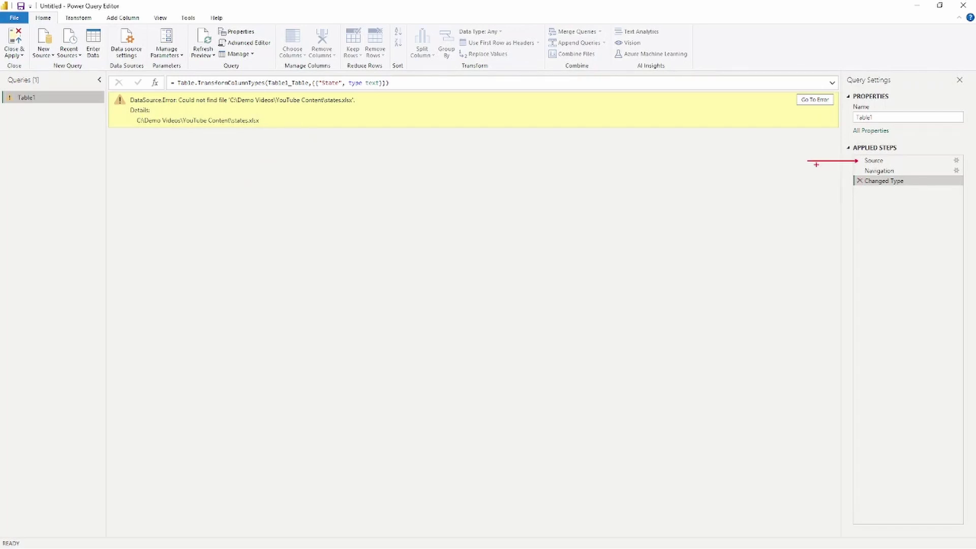
left_click(874, 161)
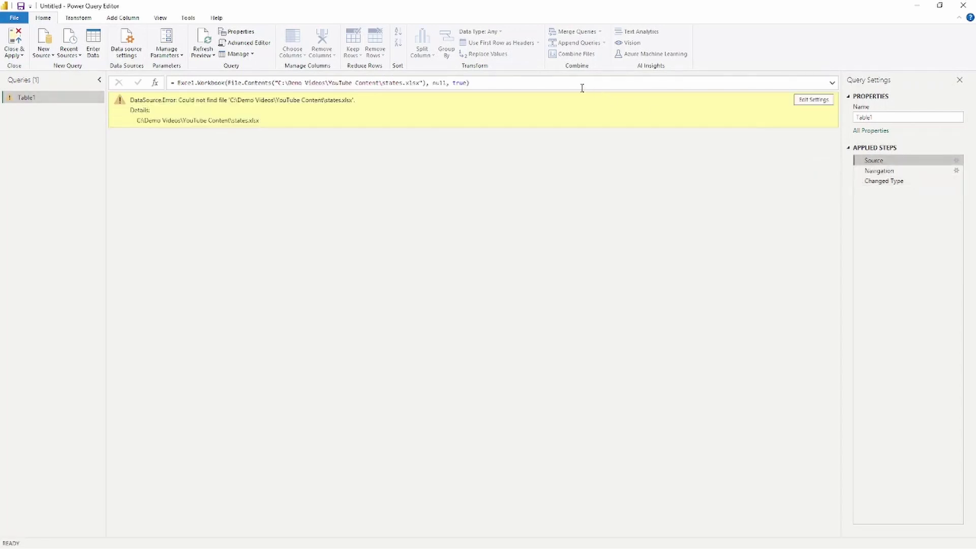
left_click(384, 84)
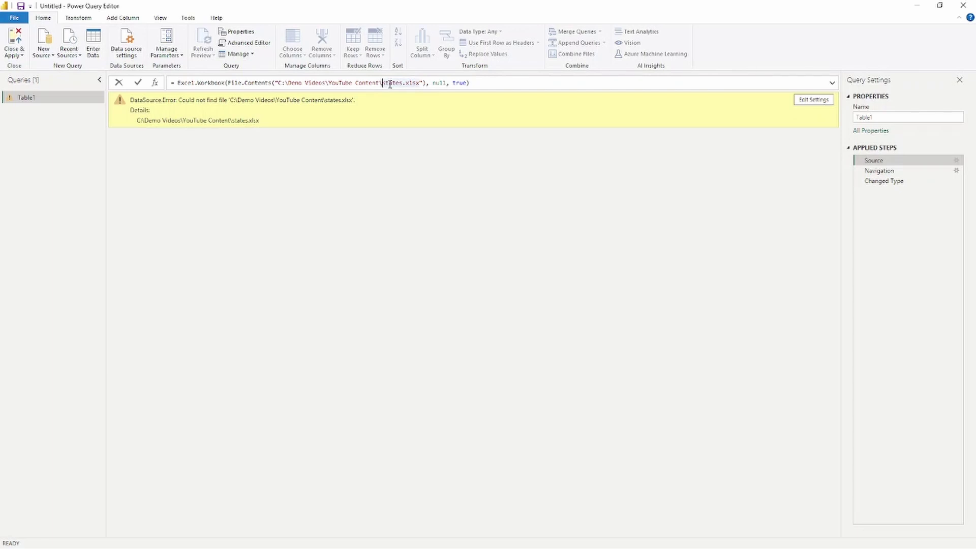
type("new folder")
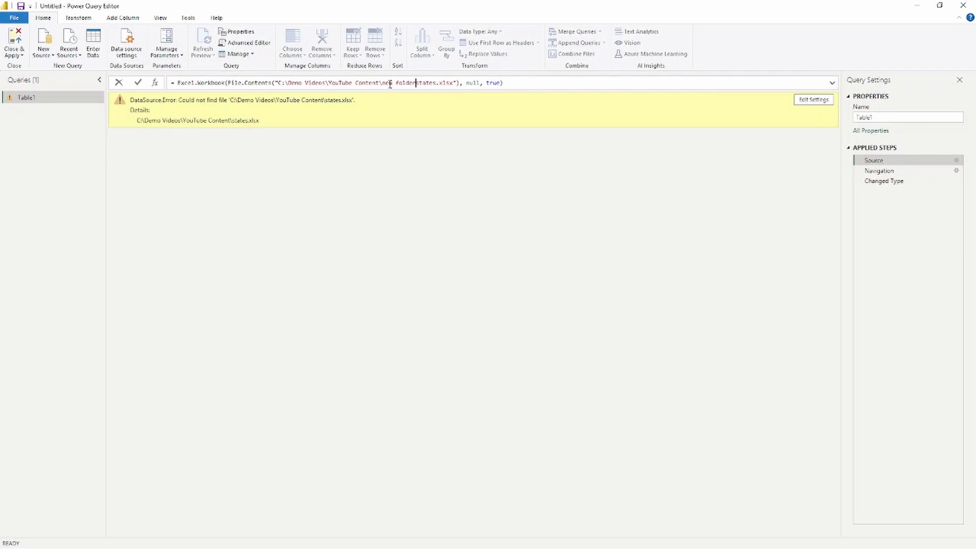
type("\\")
key("Return")
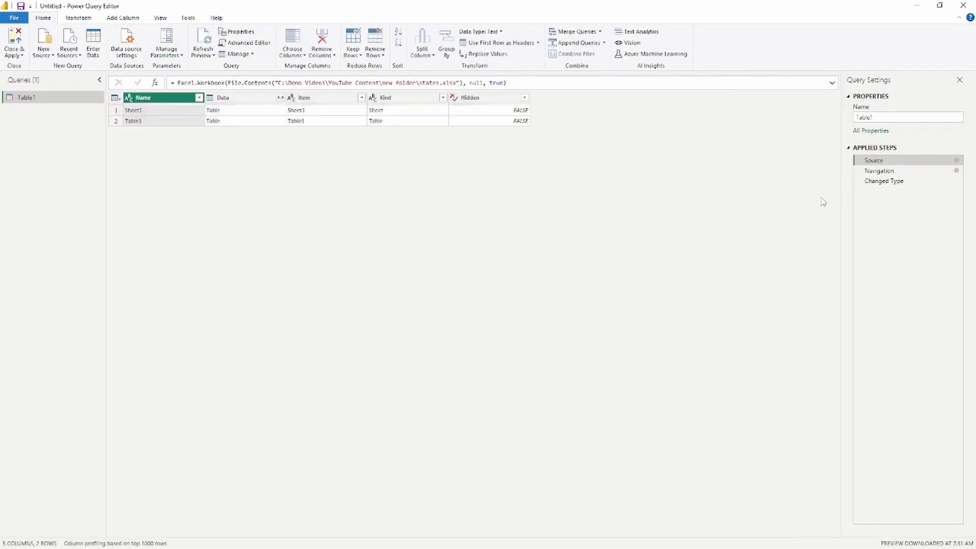
left_click(898, 185)
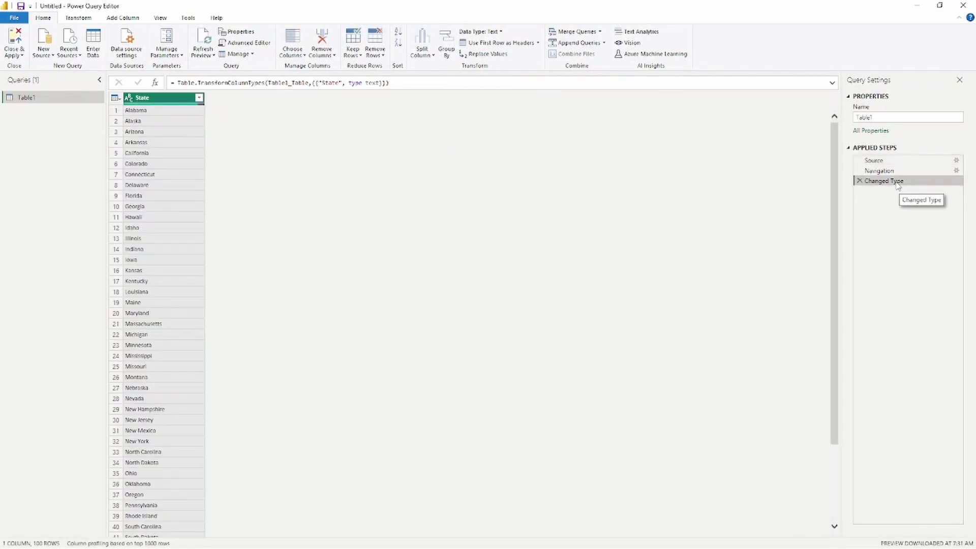
Remove the "new folder\" part from the file path in the Source step's formula
left_click(882, 160)
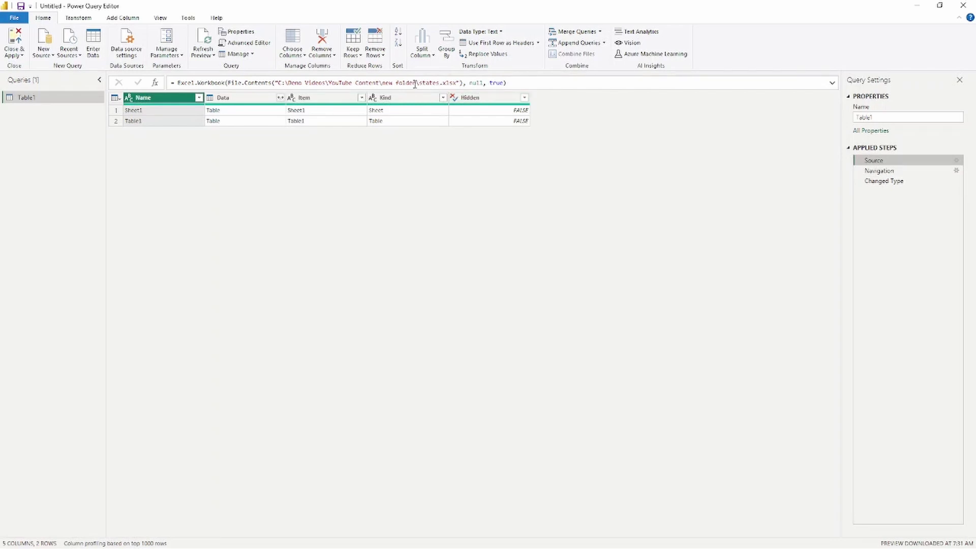
left_click_drag(417, 83, 383, 84)
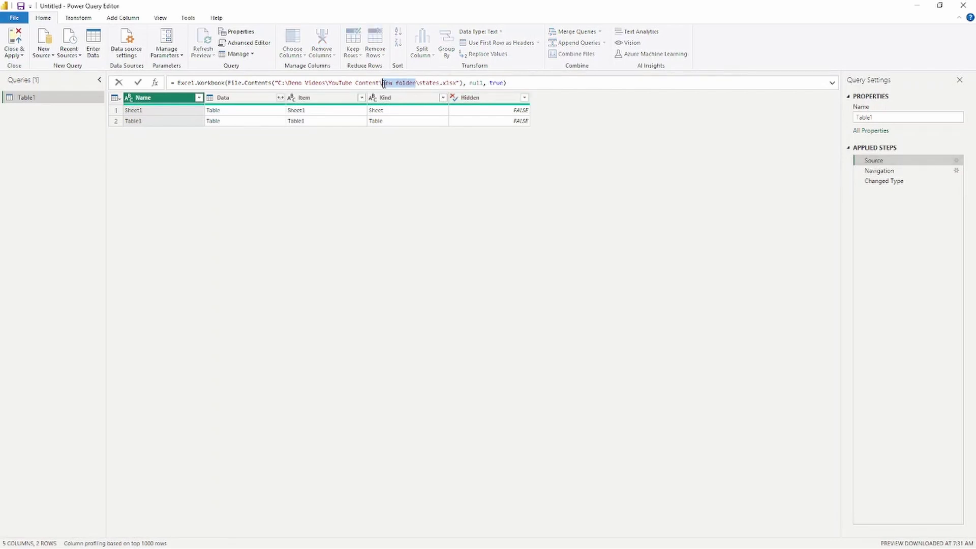
key("BackSpace")
key("BackSpace")
key("Return")
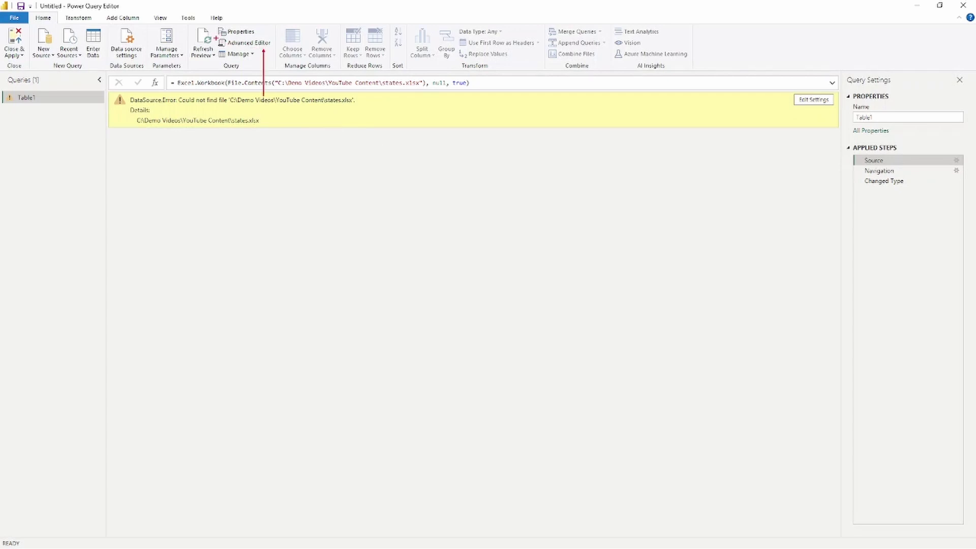
Use the Advanced Editor to insert "new folder\" before states.xlsx in the Source line of Table1's M code
left_click_drag(214, 36, 276, 49)
key("Escape")
left_click(161, 19)
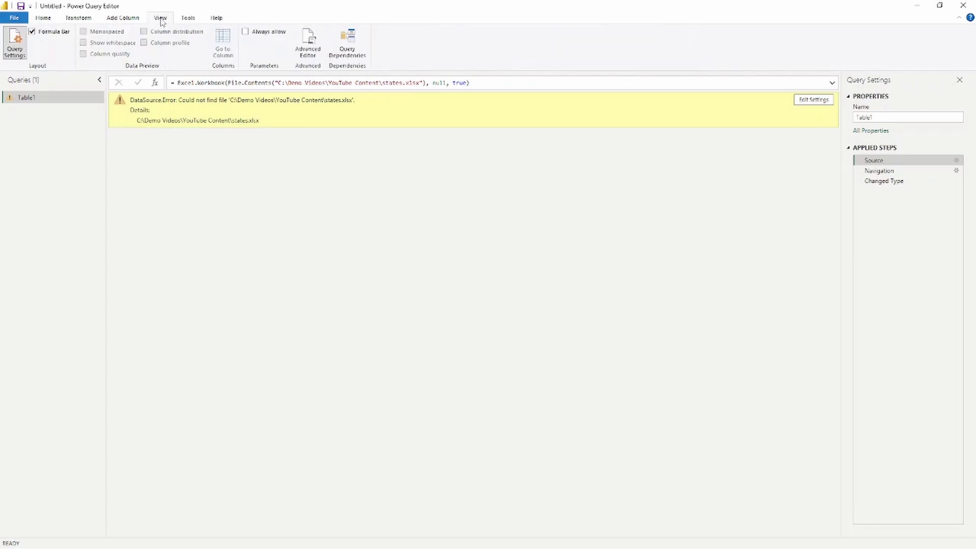
left_click(319, 44)
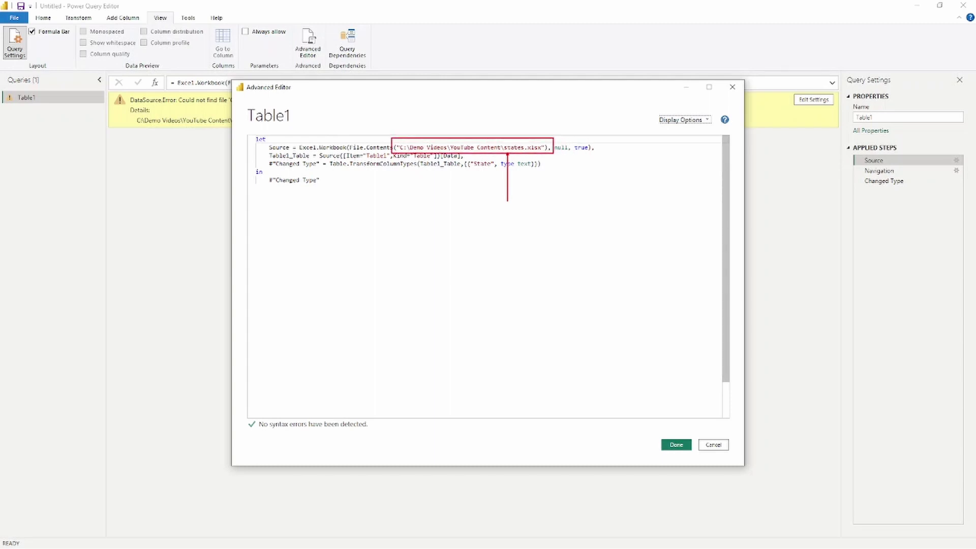
left_click(507, 148)
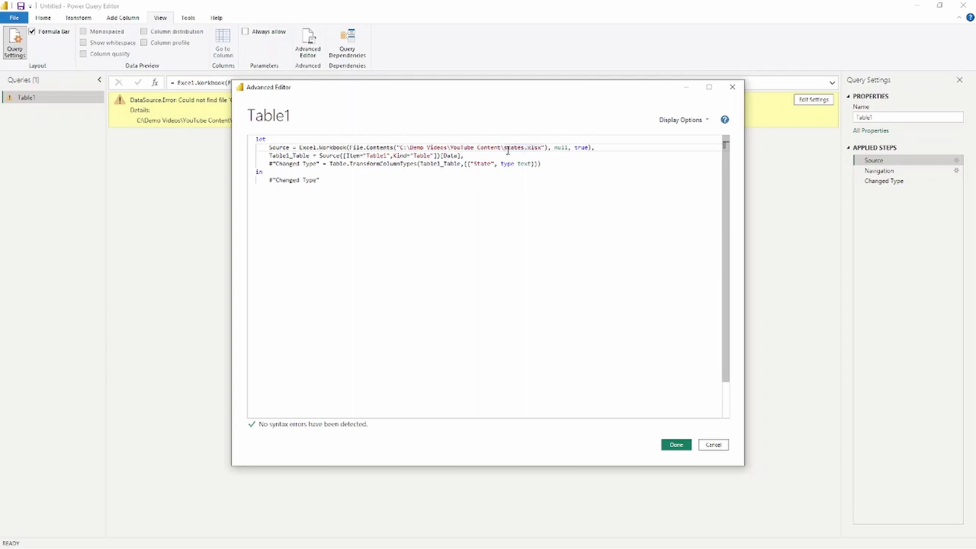
type("new folder\\")
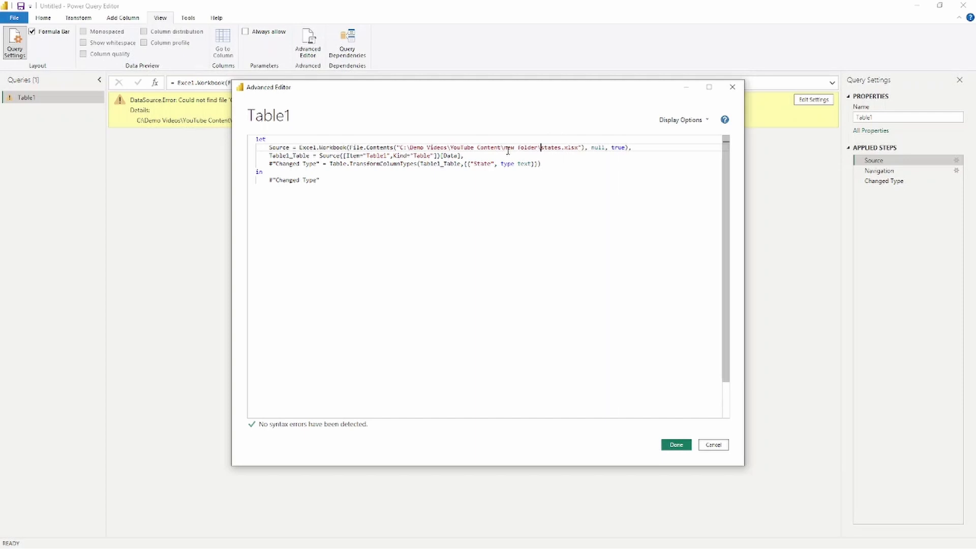
left_click(676, 445)
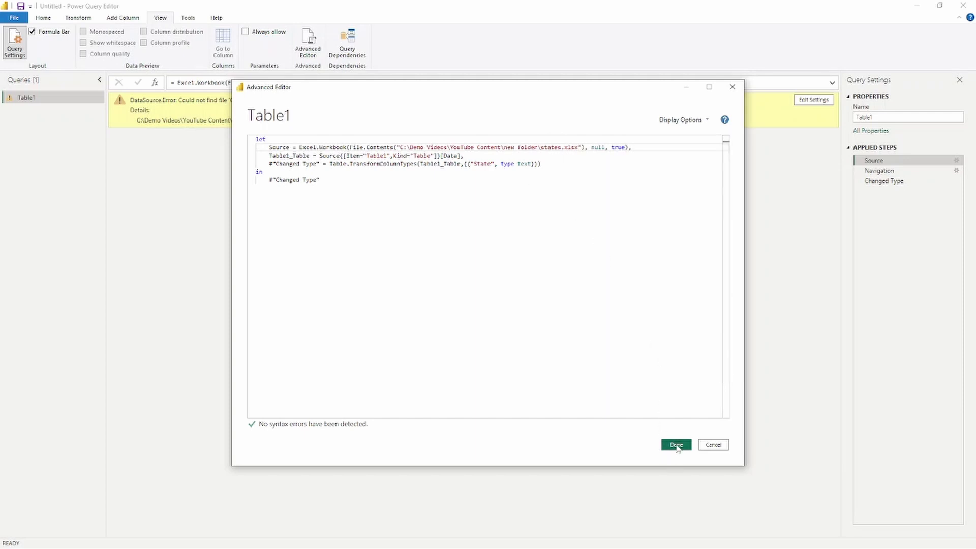
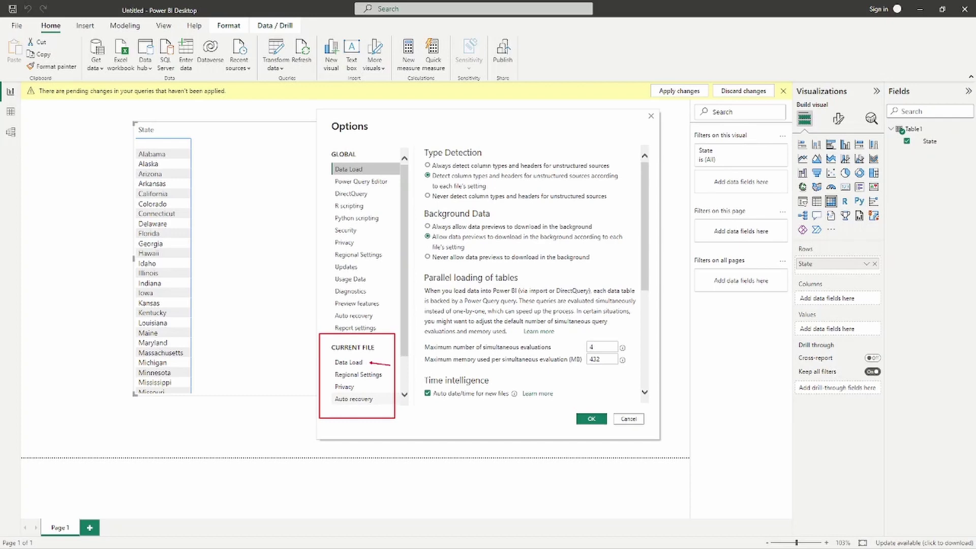
Review the current file's Data Load options and close them without saving changes
left_click(347, 362)
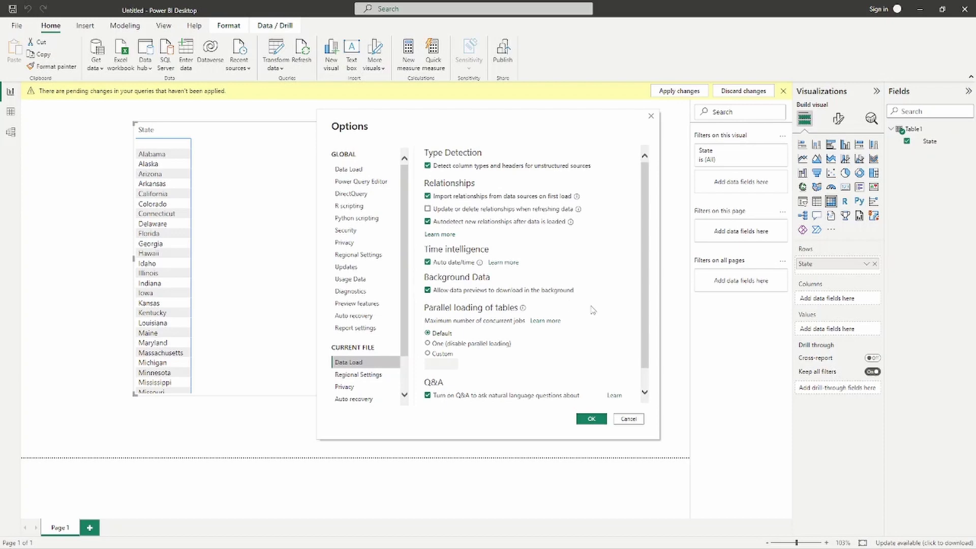
scroll(592, 310, "down", 1)
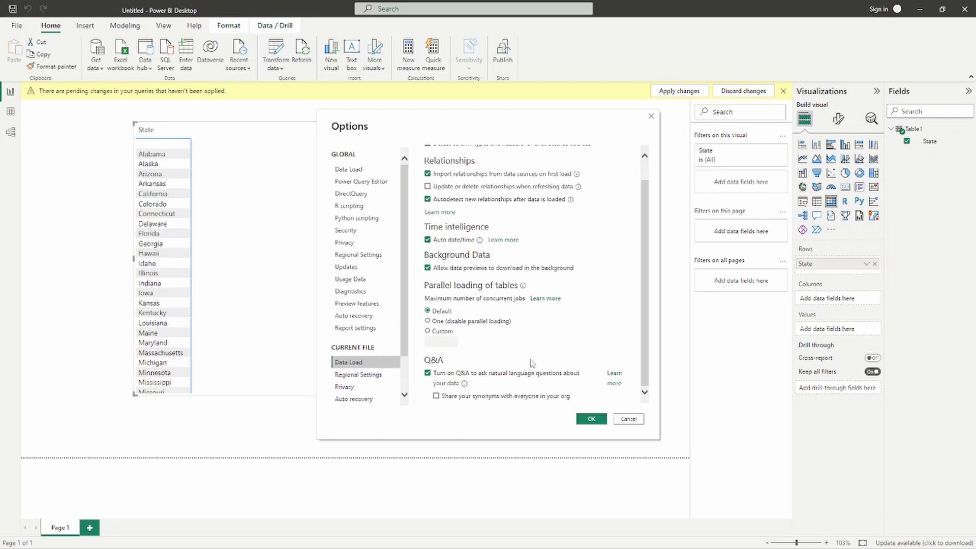
scroll(542, 356, "up", 1)
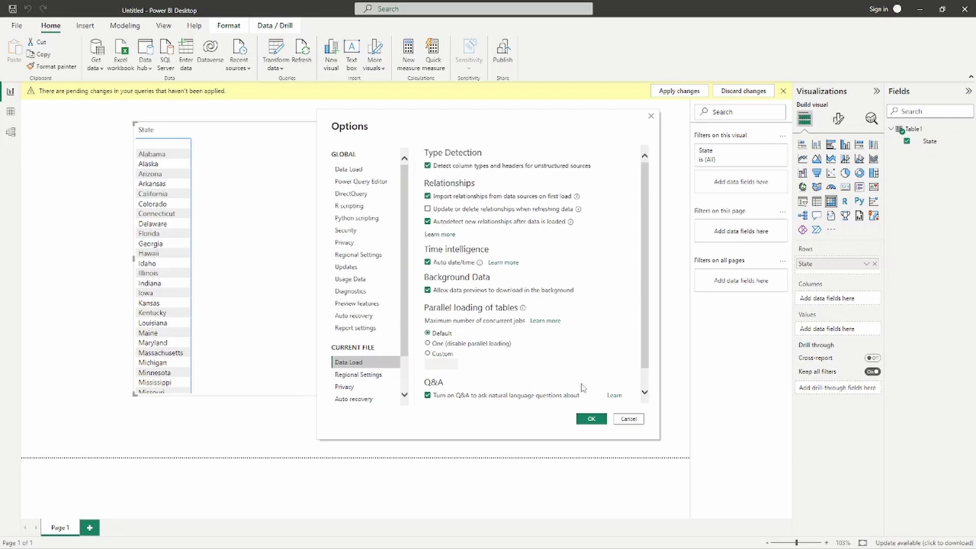
left_click(631, 419)
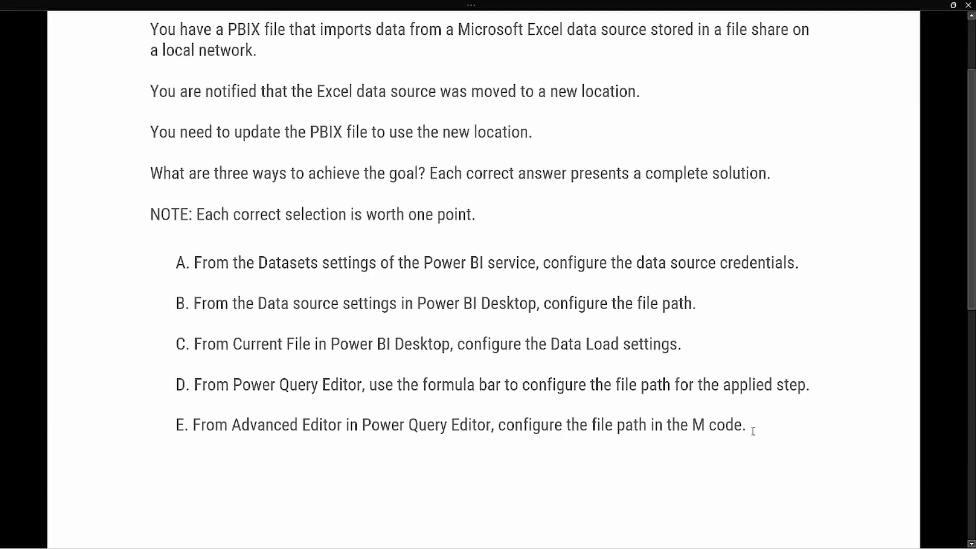
key("ctrl+2")
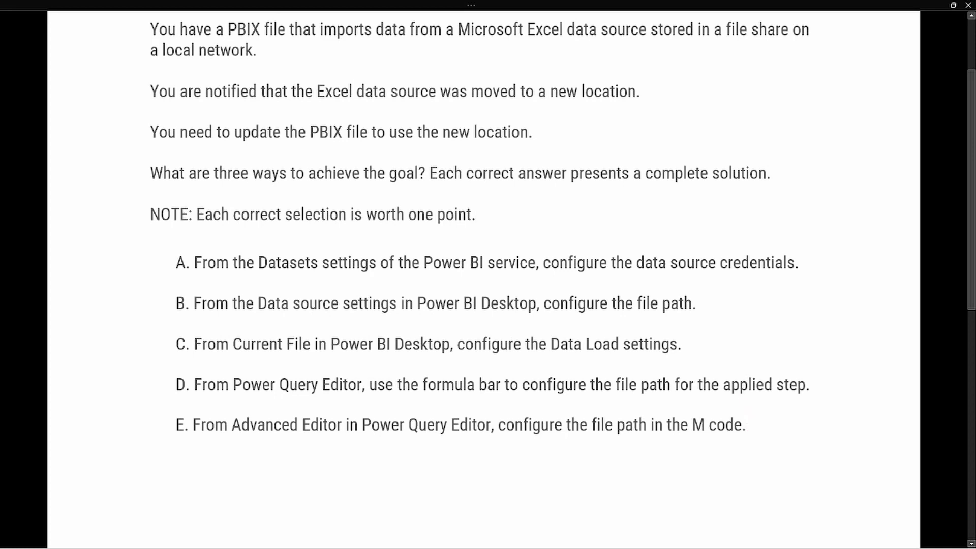